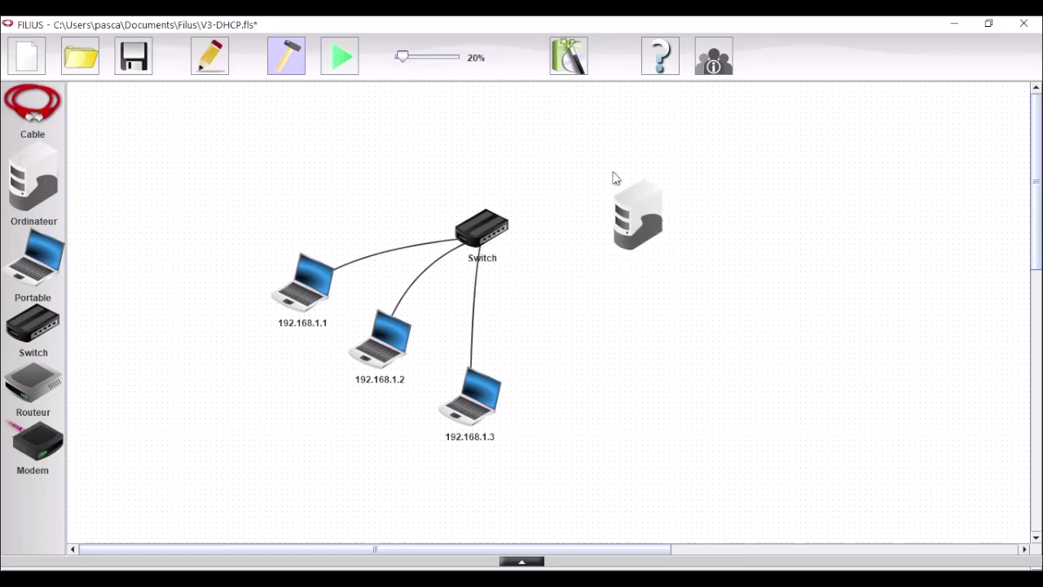
# Rename the new computer as Serveur DHCP and set its IP address to 192.168.1.254
pyautogui.rightClick(650, 218)
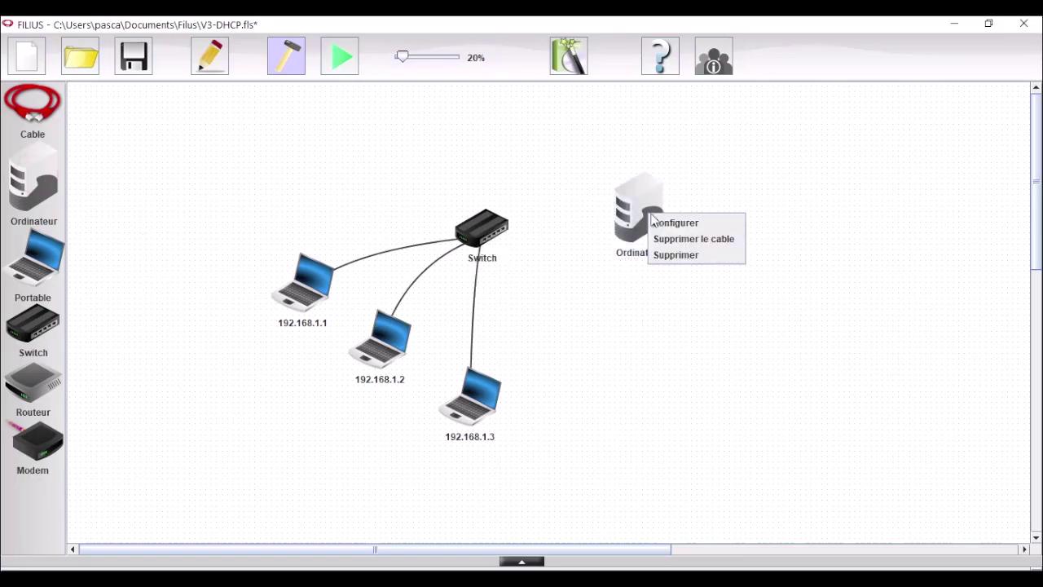
pyautogui.click(683, 222)
pyautogui.doubleClick(134, 414)
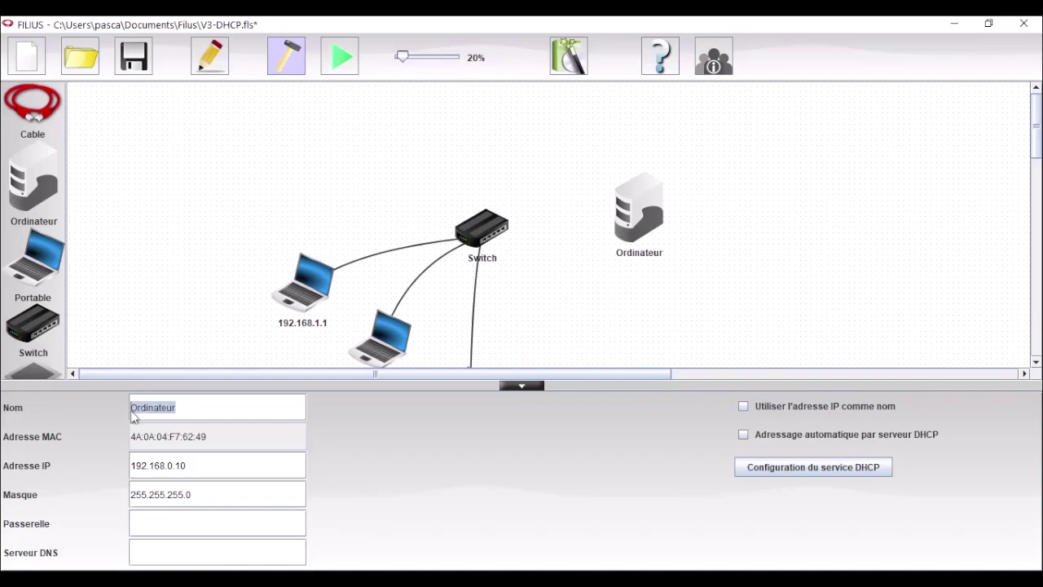
pyautogui.press('BackSpace')
pyautogui.write('Serveur DHCP')
pyautogui.click(196, 465)
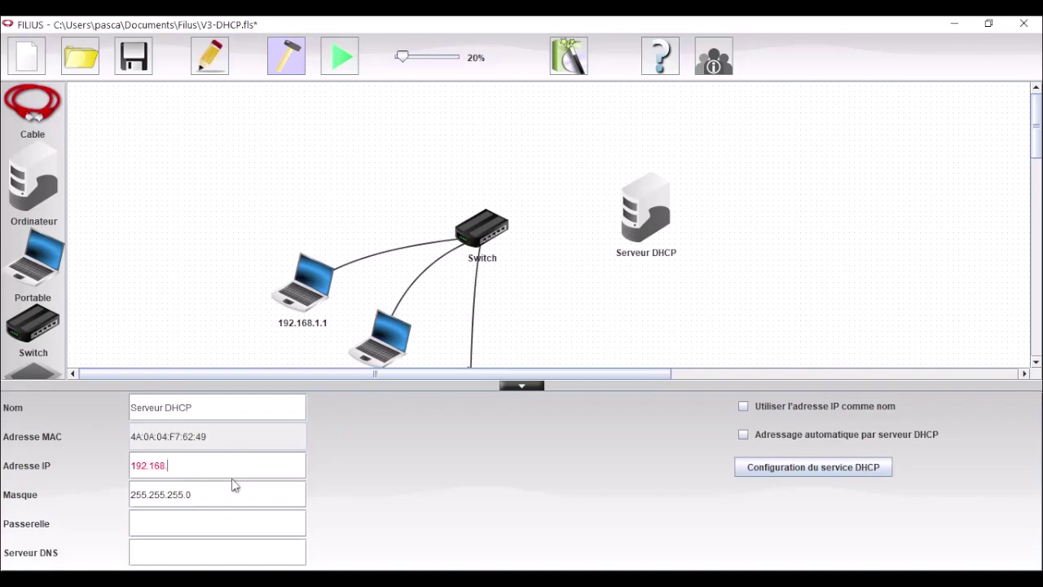
pyautogui.write('192.168.1.254')
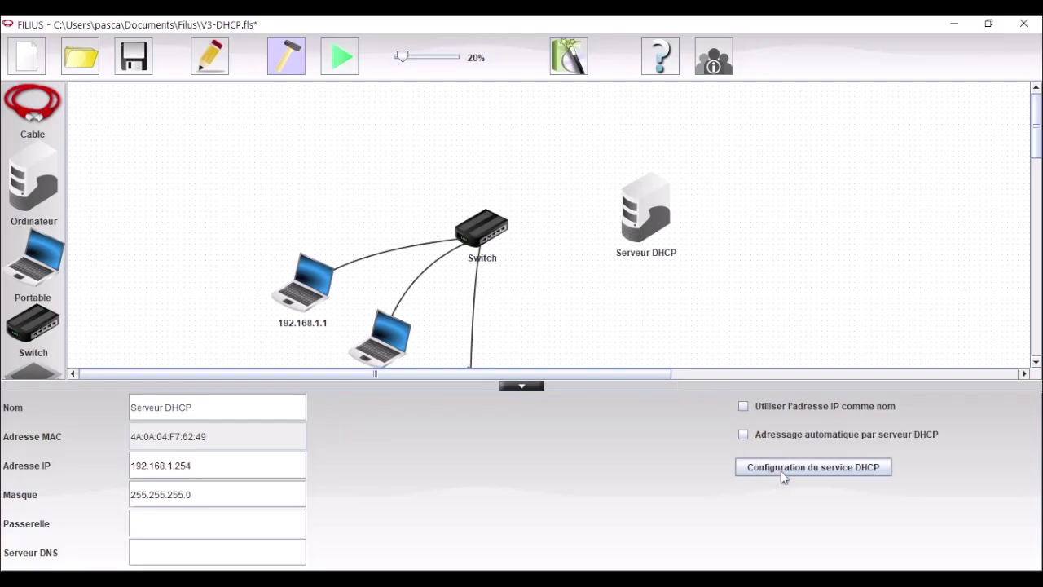
# Open the server's DHCP service configuration and set the start of the address range to 192.168.1.100
pyautogui.click(780, 470)
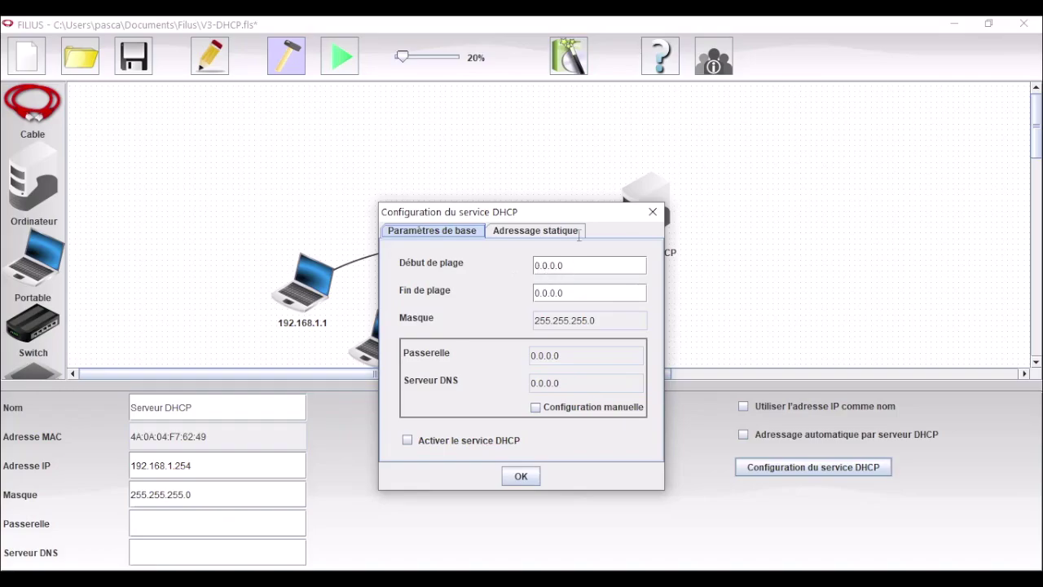
pyautogui.moveTo(594, 209); pyautogui.dragTo(717, 282)
pyautogui.moveTo(694, 330); pyautogui.dragTo(658, 330)
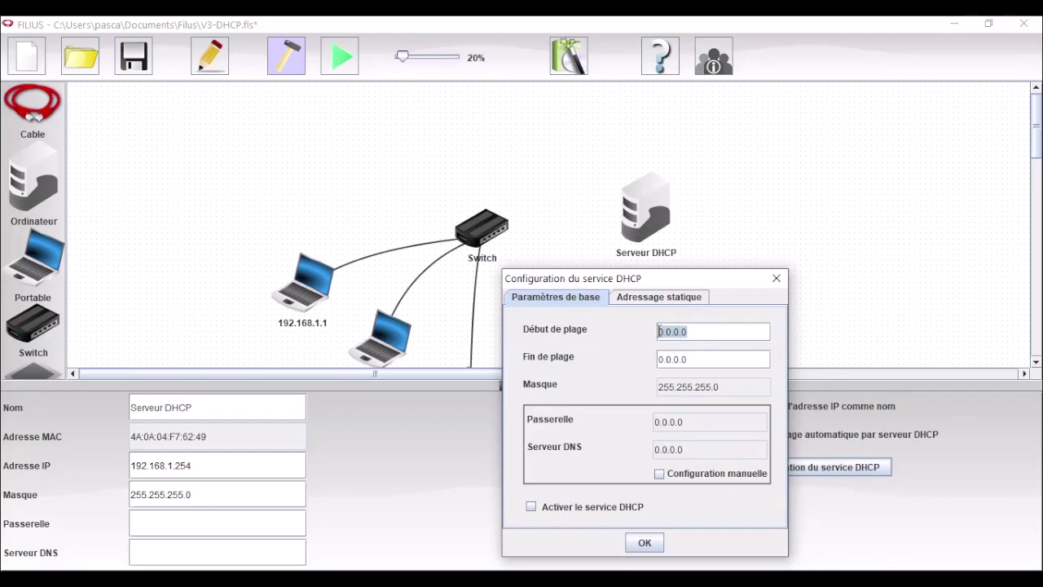
pyautogui.write('192.168')
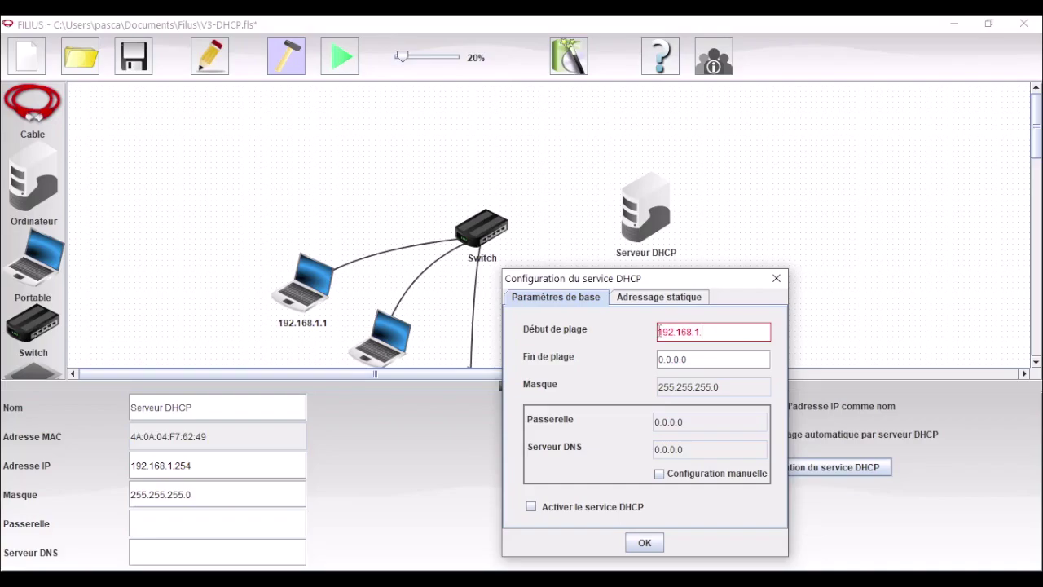
pyautogui.write('.1.100')
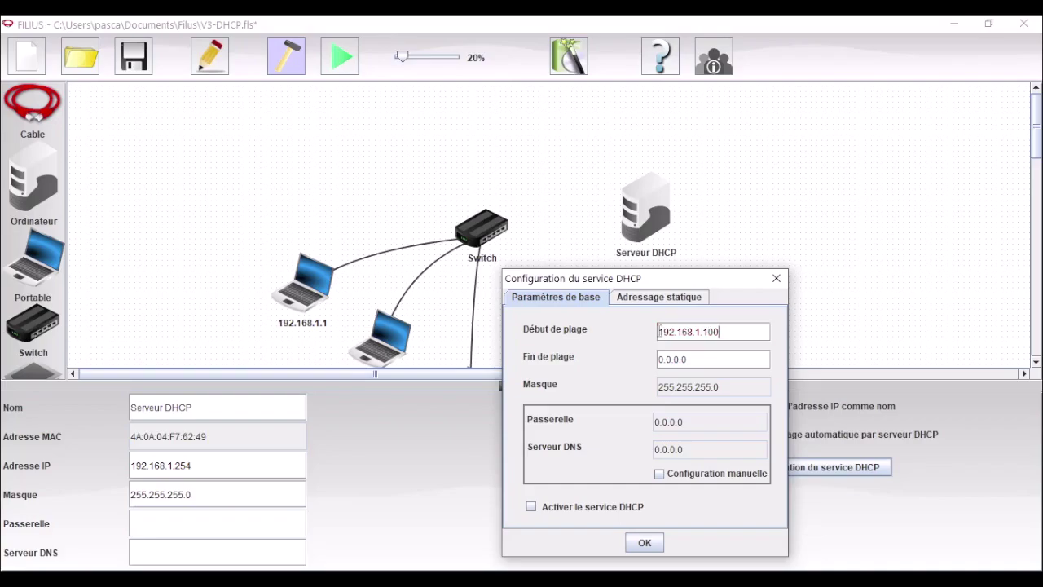
# Set the end of the DHCP range to 192.168.1.200, activate the DHCP service and confirm the configuration
pyautogui.moveTo(737, 332); pyautogui.dragTo(658, 332)
pyautogui.click(657, 334)
pyautogui.doubleClick(654, 333)
pyautogui.hotkey('ctrl', 'c')
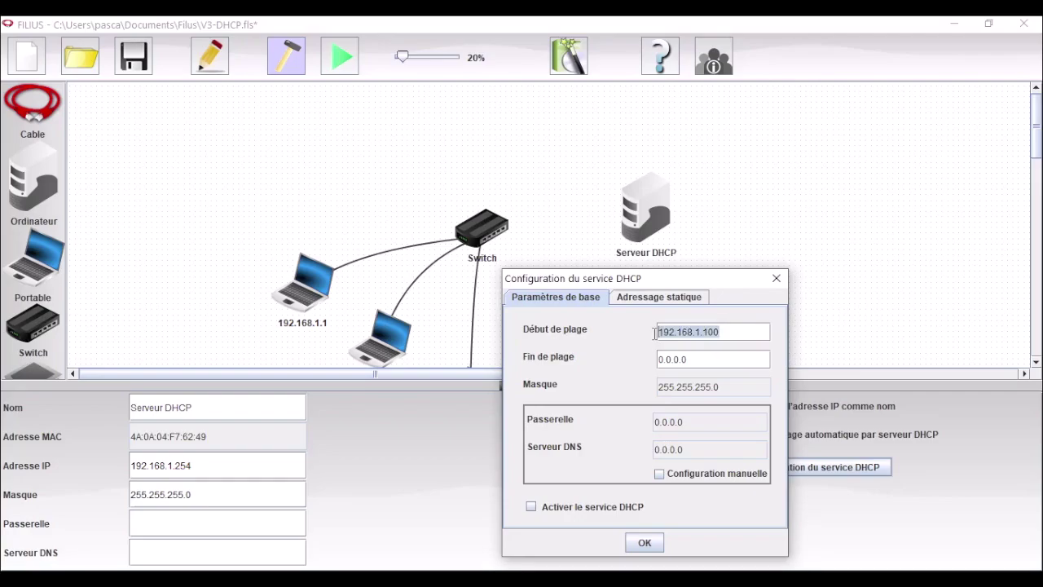
pyautogui.click(707, 359)
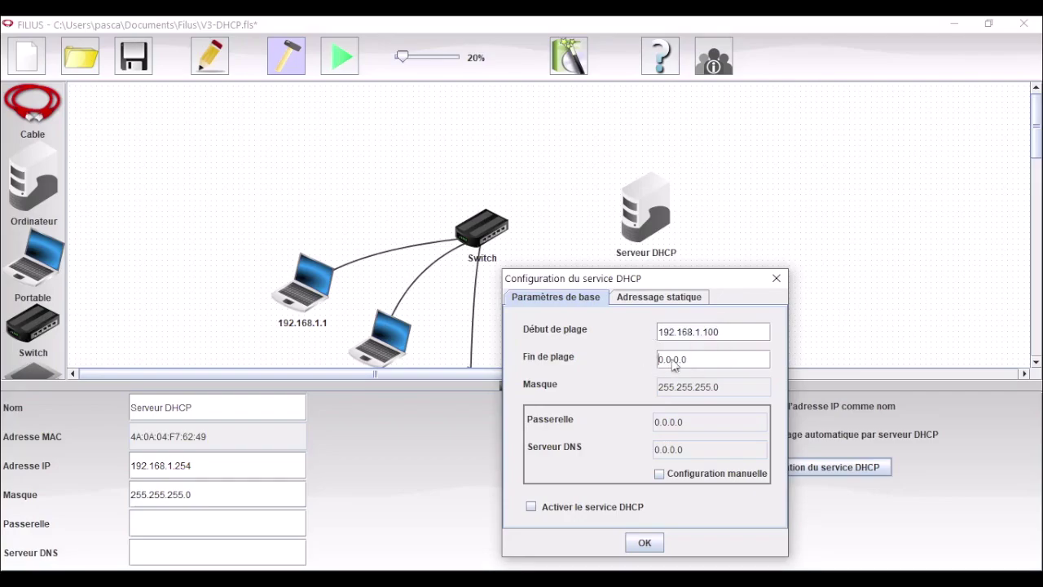
pyautogui.doubleClick(693, 359)
pyautogui.hotkey('ctrl', 'v')
pyautogui.press('BackSpace')
pyautogui.press('BackSpace')
pyautogui.press('BackSpace')
pyautogui.write('200')
pyautogui.click(532, 507)
pyautogui.click(644, 542)
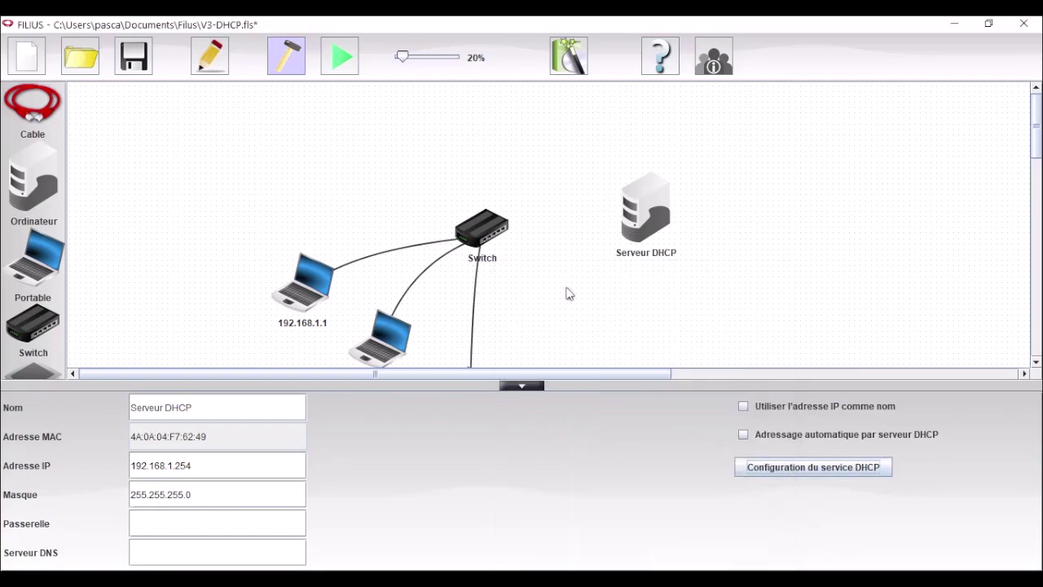
# Connect the DHCP server to the switch with a cable
pyautogui.click(569, 293)
pyautogui.click(32, 102)
pyautogui.click(631, 204)
pyautogui.click(495, 241)
pyautogui.rightClick(546, 302)
# Add a laptop below the DHCP server, using automatic DHCP addressing and its IP address as its name
pyautogui.moveTo(33, 259); pyautogui.dragTo(542, 291)
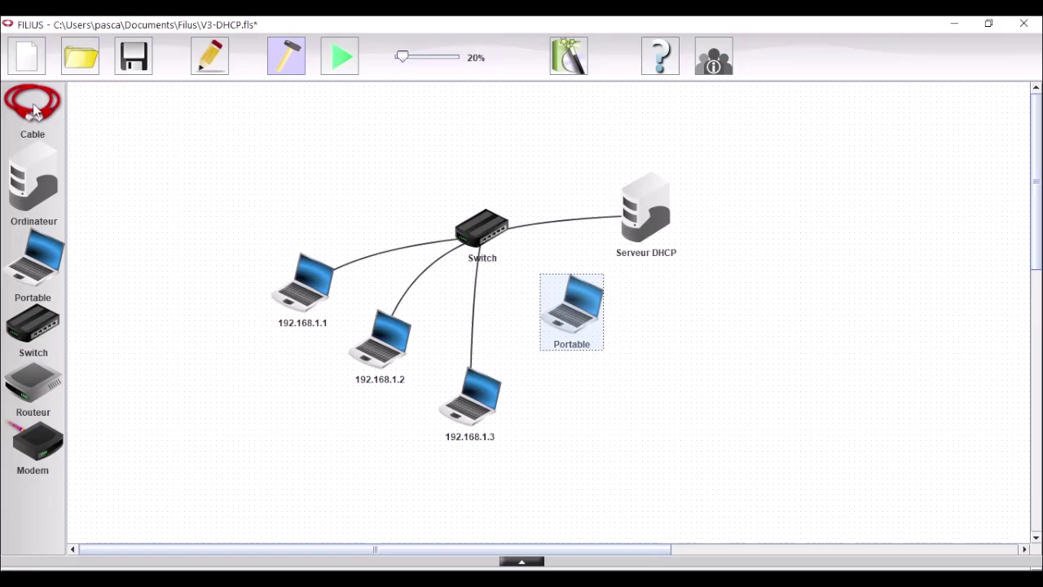
pyautogui.rightClick(577, 320)
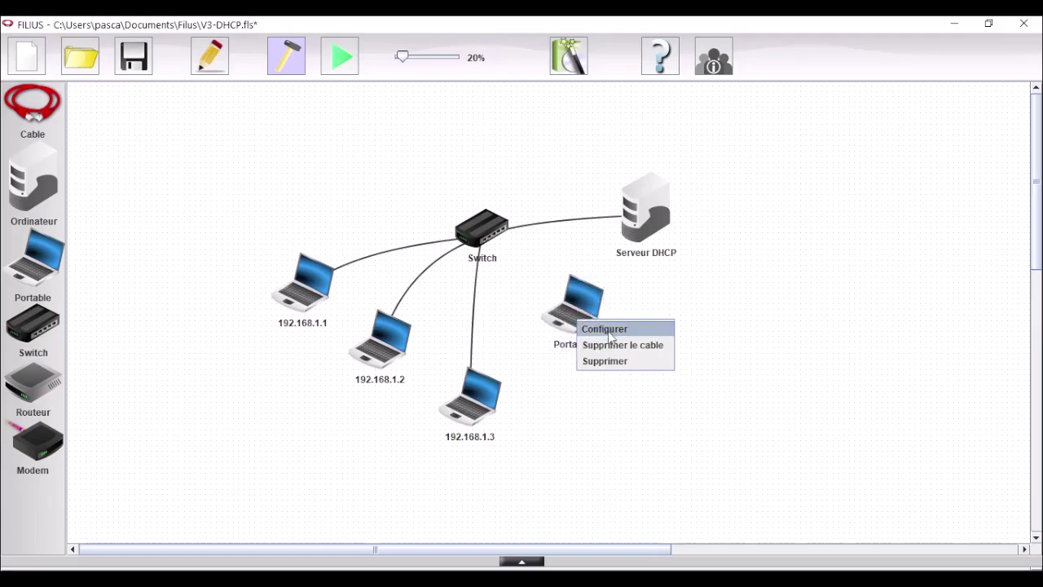
pyautogui.click(607, 329)
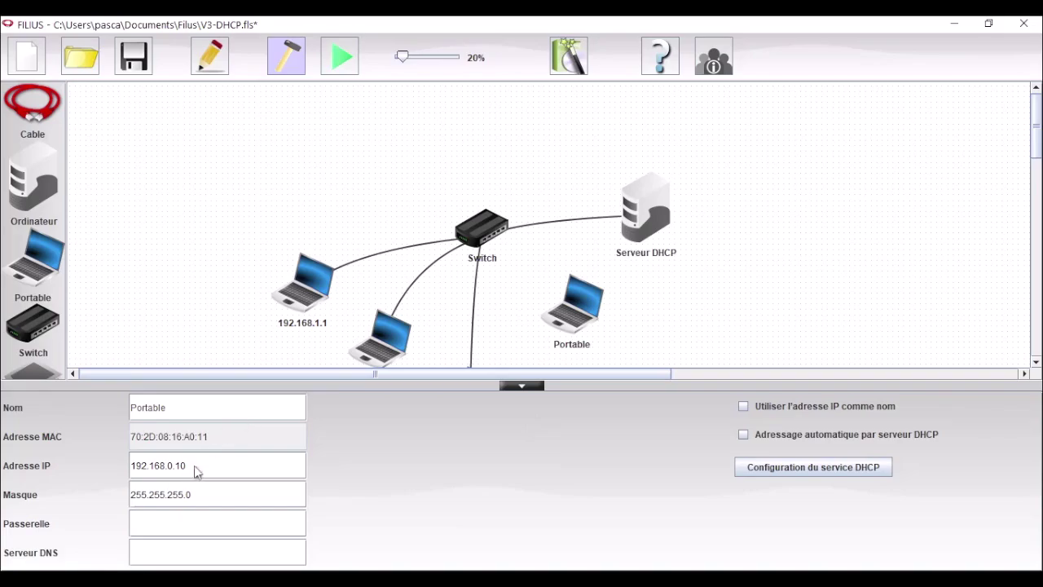
pyautogui.moveTo(194, 471); pyautogui.dragTo(132, 466)
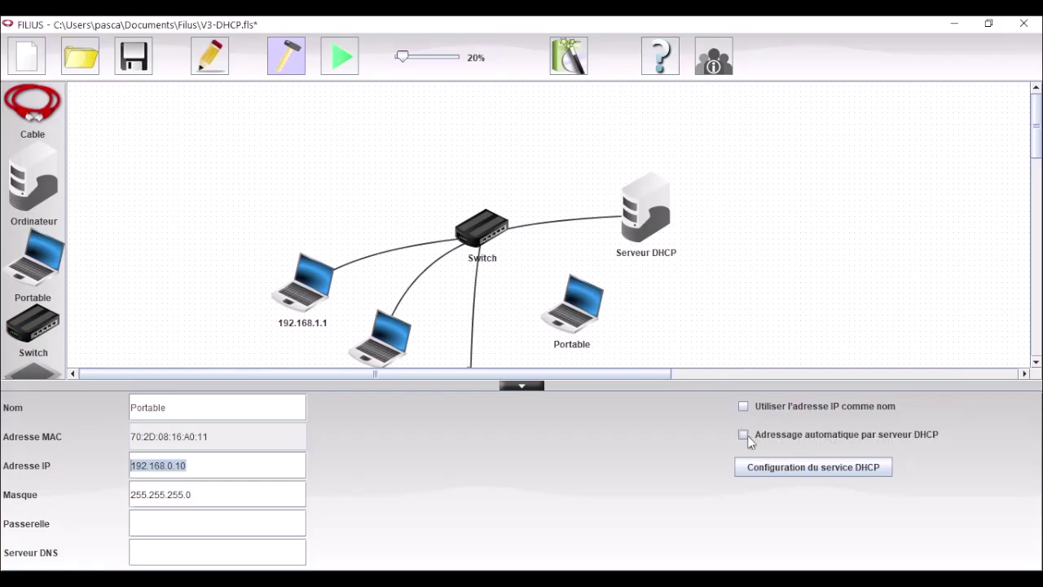
pyautogui.click(743, 434)
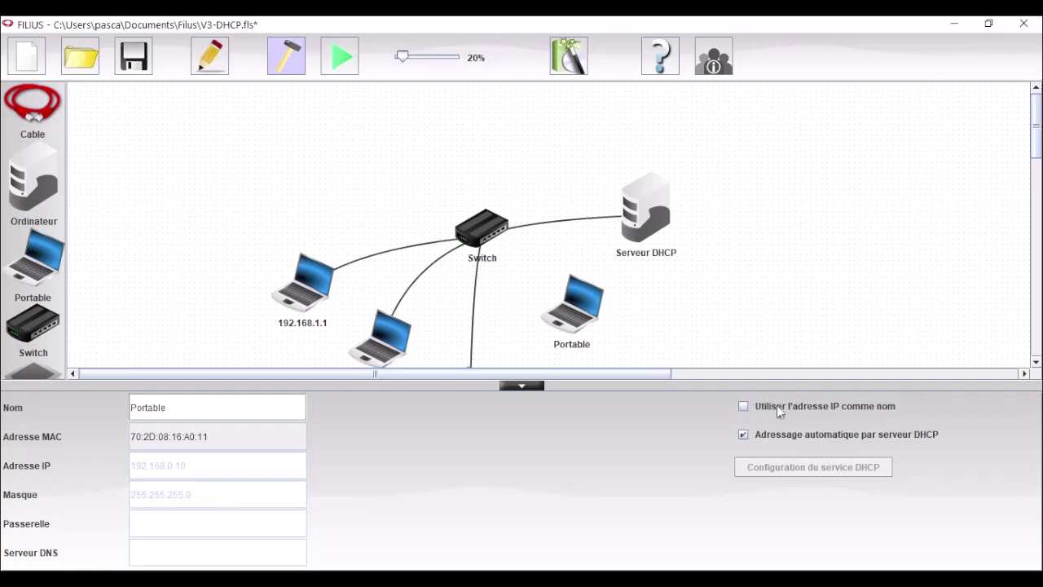
pyautogui.click(743, 405)
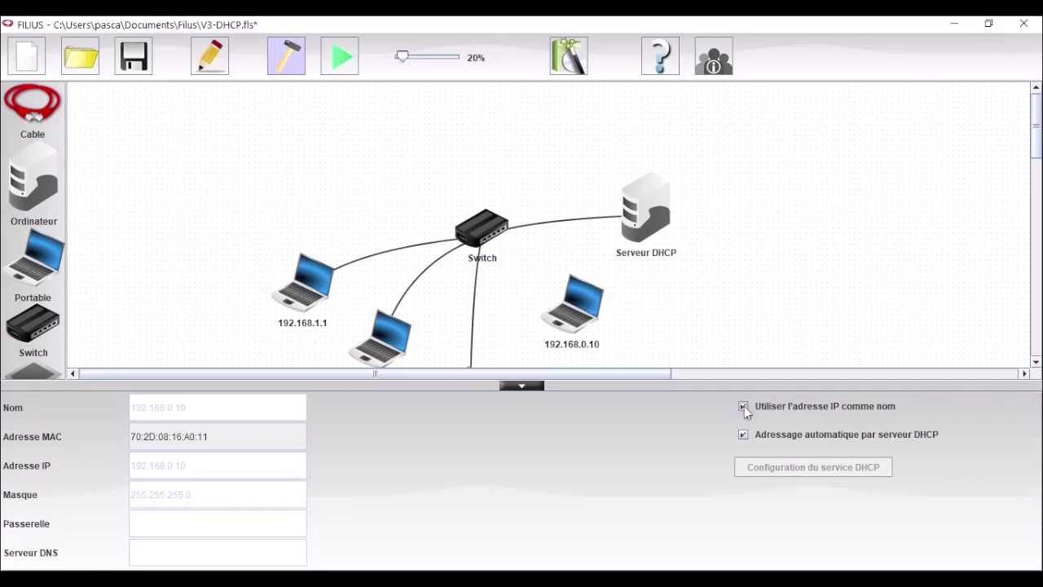
pyautogui.click(696, 334)
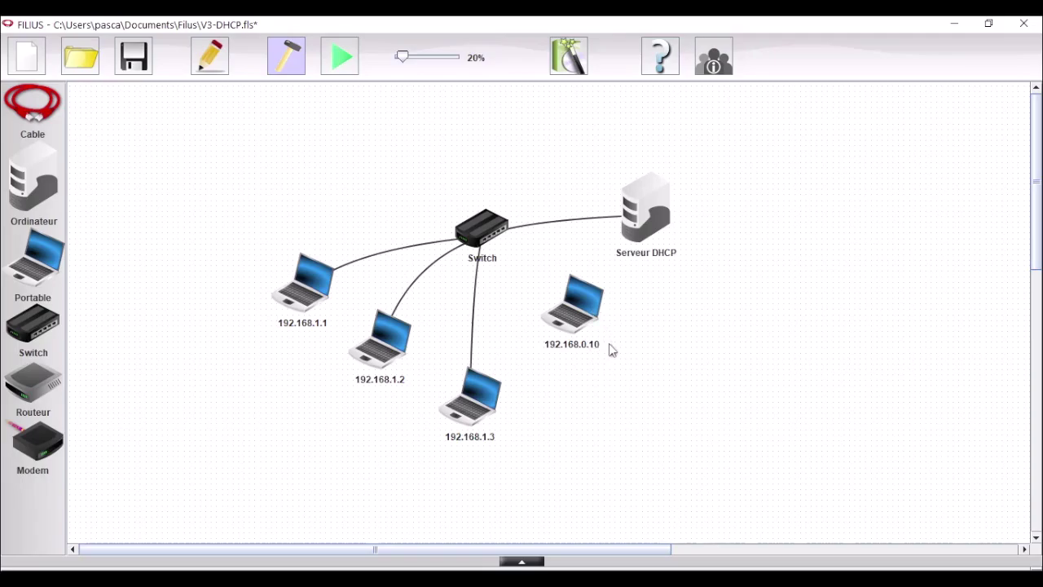
# Connect the switch to the new laptop with a cable
pyautogui.click(32, 114)
pyautogui.click(473, 232)
pyautogui.click(580, 314)
pyautogui.click(665, 321)
# Start the simulation and open the new laptop's desktop, placing its window clear of the laptops in the network diagram
pyautogui.click(341, 62)
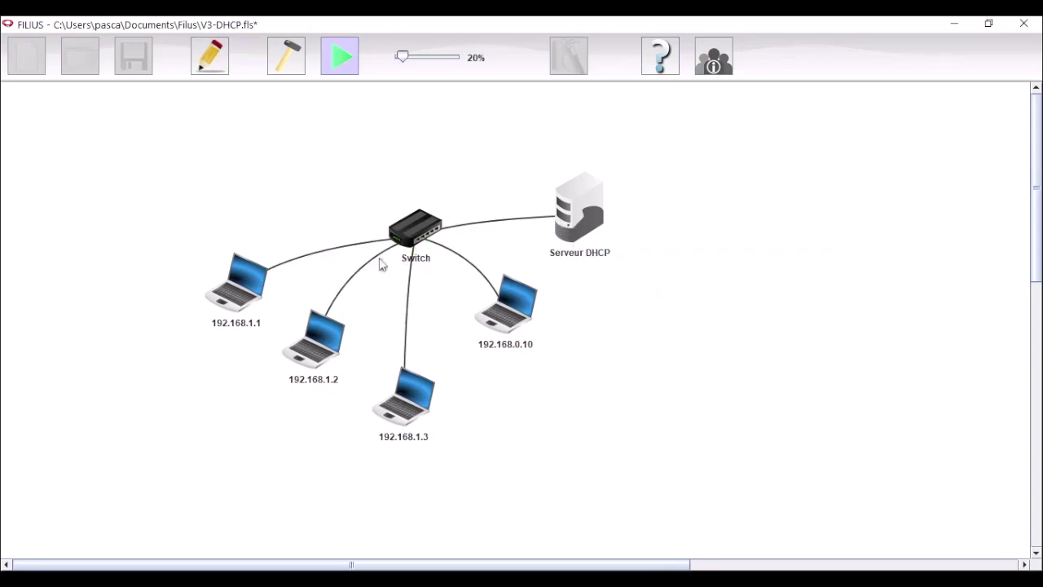
pyautogui.moveTo(505, 326)
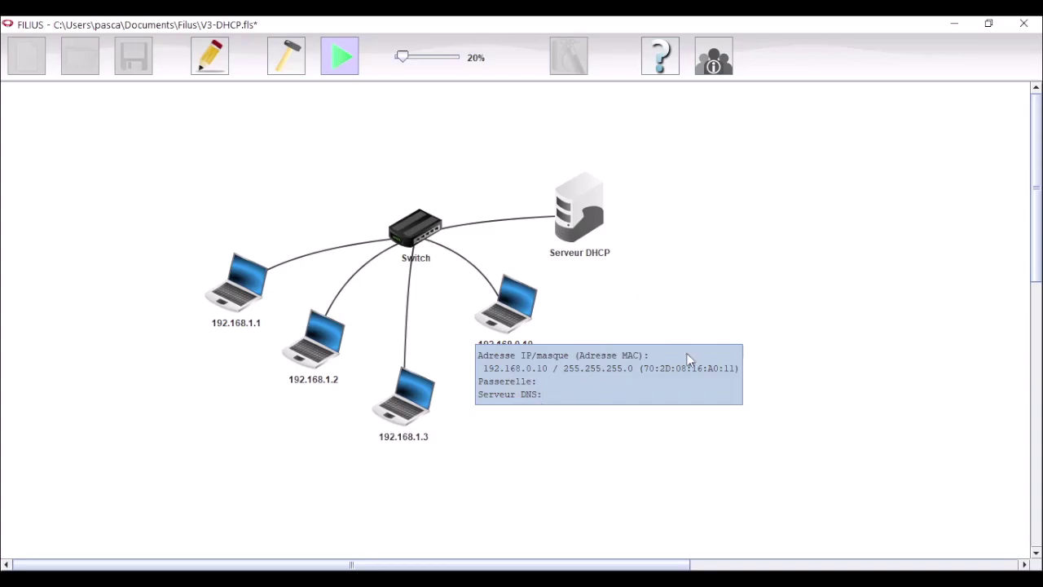
pyautogui.doubleClick(506, 319)
pyautogui.moveTo(356, 42); pyautogui.dragTo(882, 121)
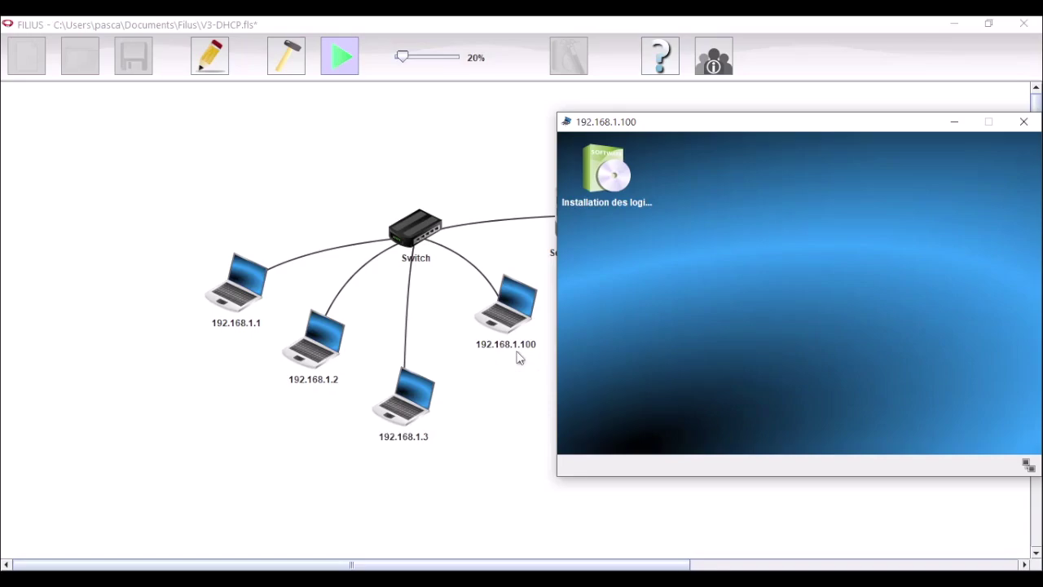
pyautogui.moveTo(534, 356)
# Install the Ligne de commande software on the DHCP laptop and apply the changes
pyautogui.doubleClick(609, 182)
pyautogui.click(815, 220)
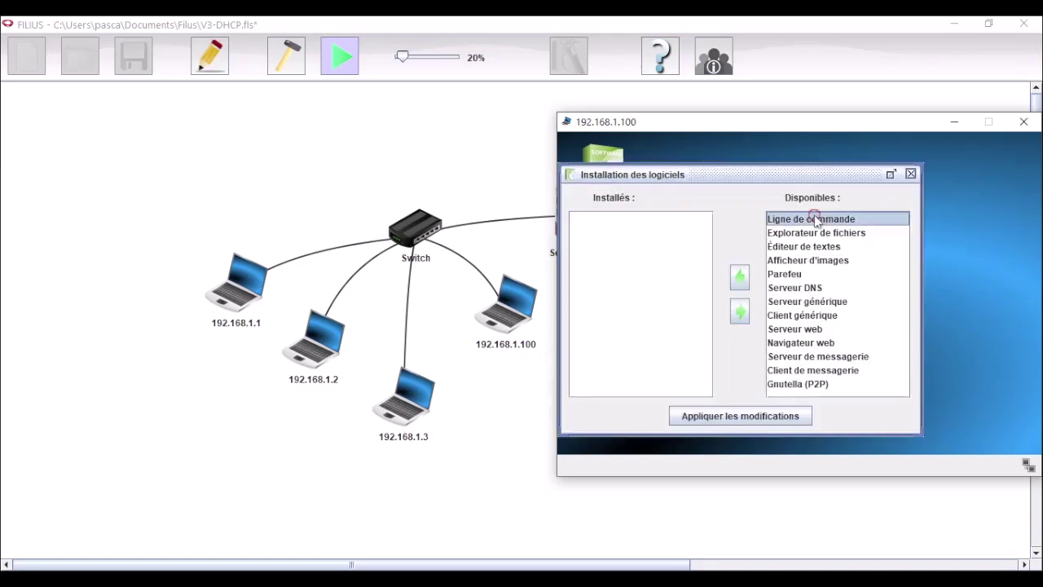
pyautogui.click(738, 277)
pyautogui.click(623, 220)
pyautogui.click(747, 424)
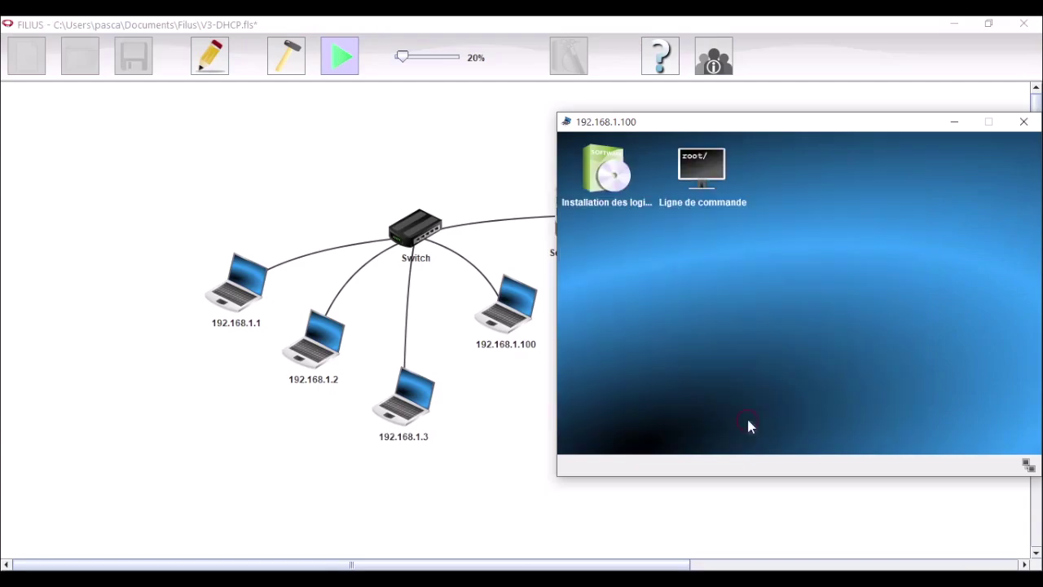
# Run ipconfig in the DHCP laptop's command line to check its network settings, and close its desktop
pyautogui.doubleClick(711, 178)
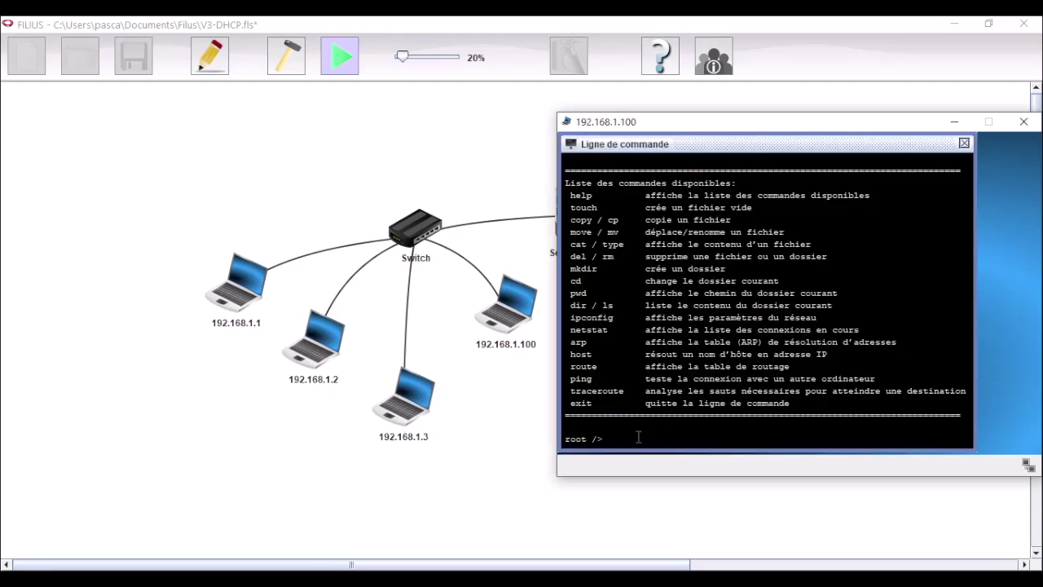
pyautogui.write('ipconfig')
pyautogui.press('Return')
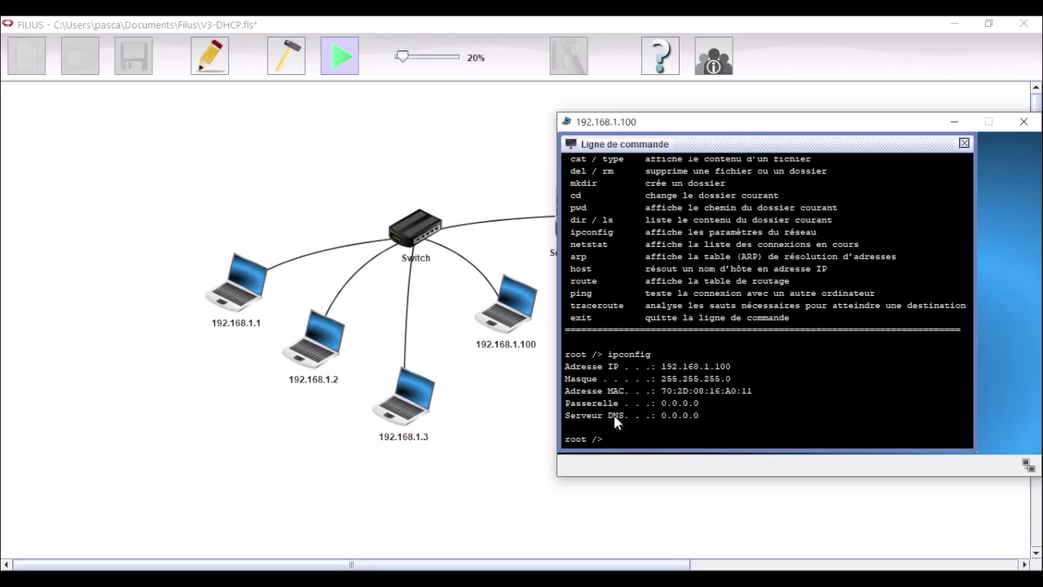
pyautogui.moveTo(1025, 130); pyautogui.dragTo(942, 149)
pyautogui.click(940, 136)
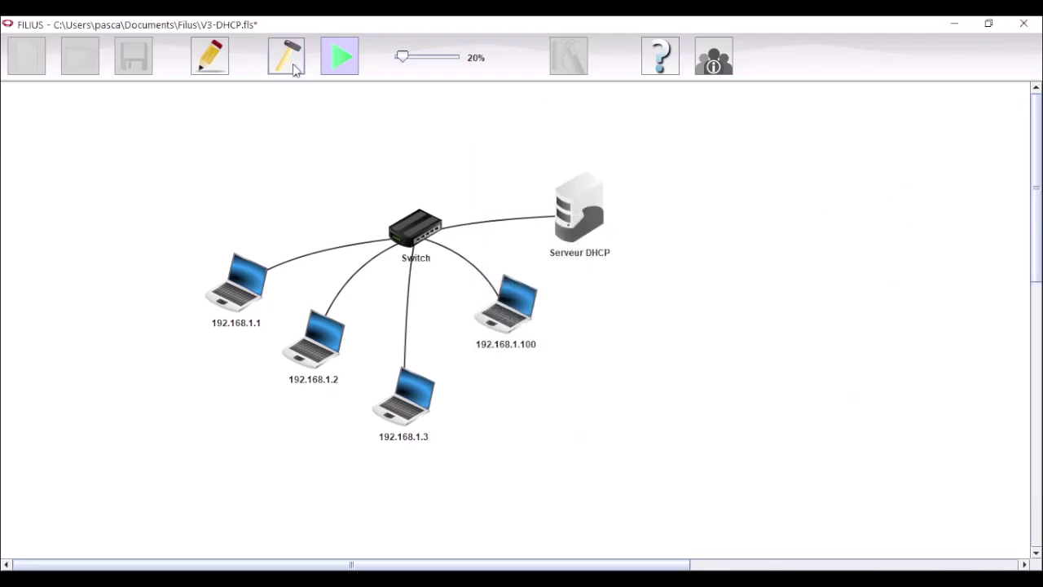
# Return to design mode and examine the gateway and DNS server entries in the server's DHCP service configuration
pyautogui.click(287, 57)
pyautogui.click(641, 228)
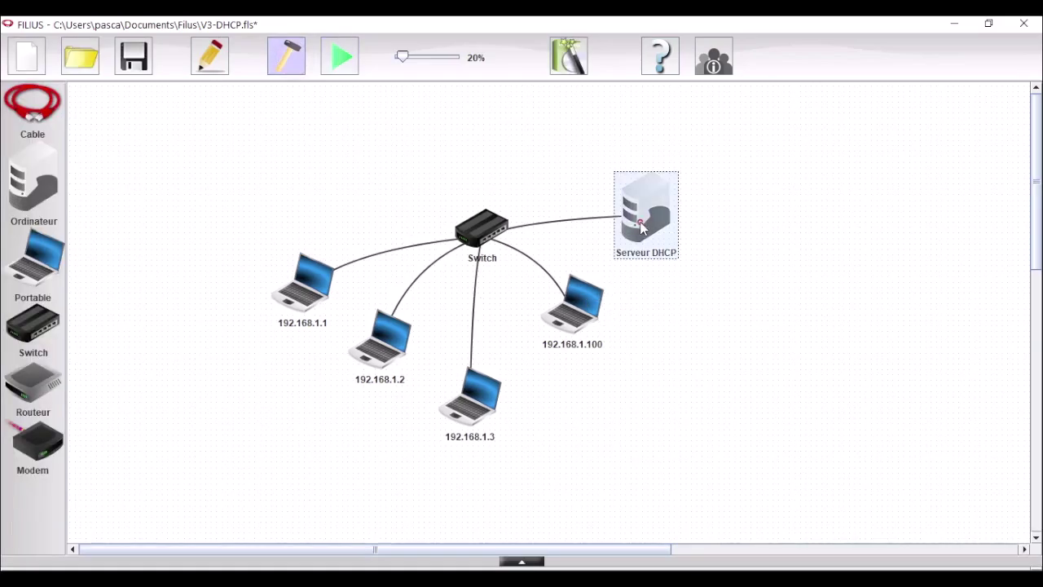
pyautogui.rightClick(641, 228)
pyautogui.click(682, 233)
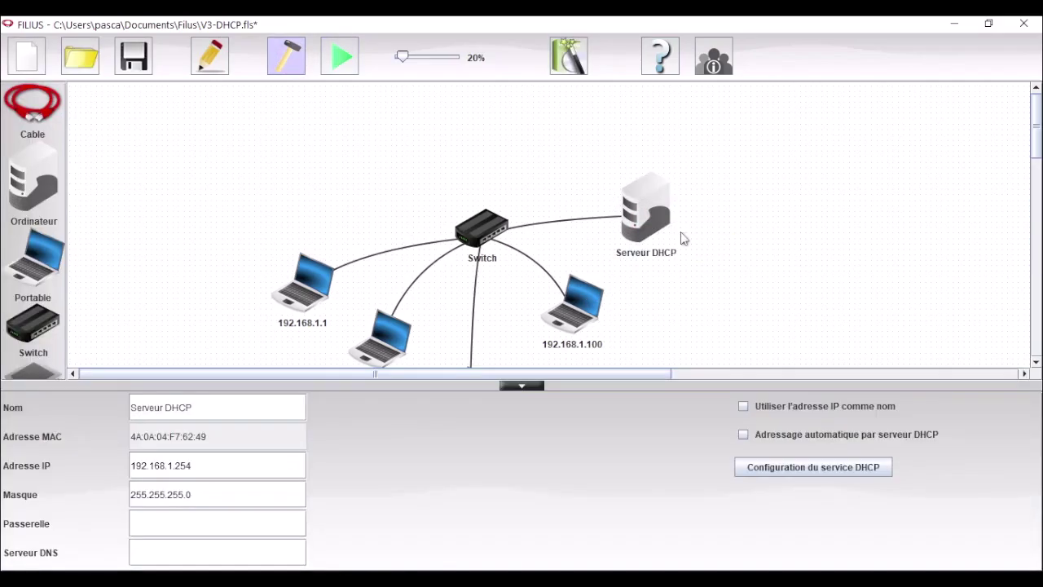
pyautogui.click(802, 471)
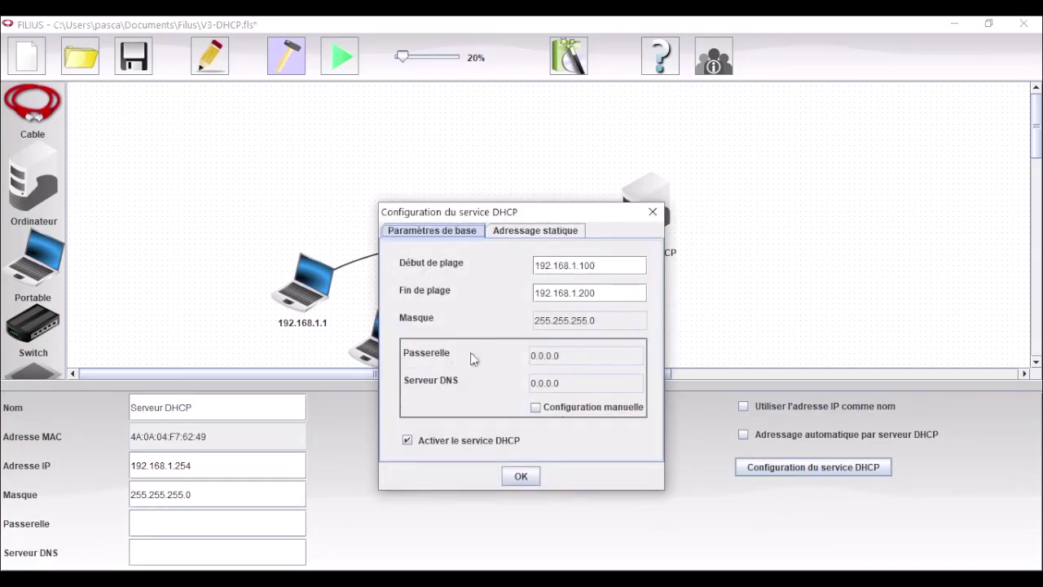
pyautogui.moveTo(563, 356); pyautogui.dragTo(514, 404)
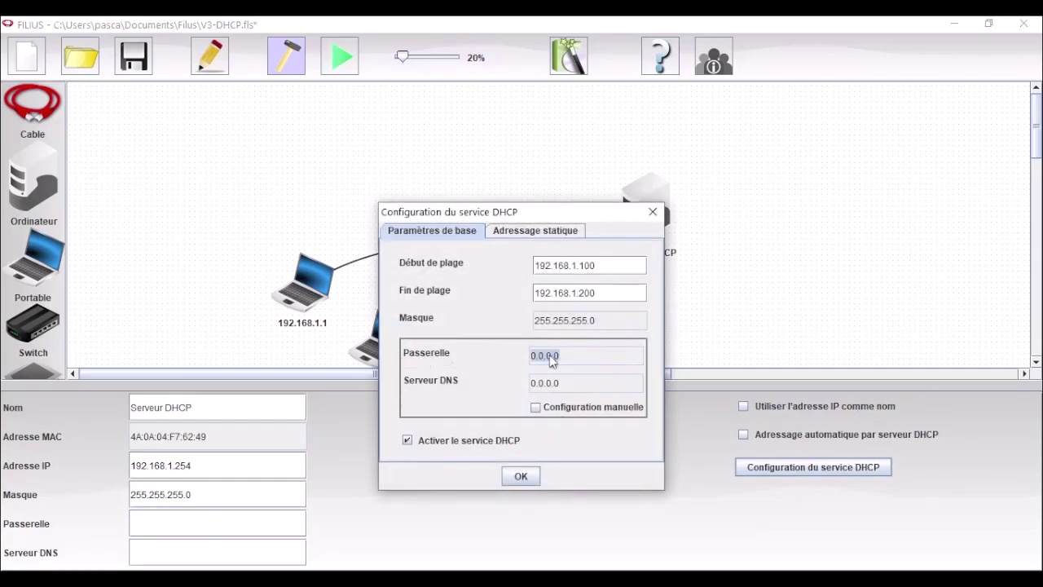
pyautogui.moveTo(574, 390); pyautogui.dragTo(522, 389)
pyautogui.click(653, 211)
pyautogui.click(714, 290)
# Add another laptop above the 192.168.1.1 laptop and connect it to the switch with a cable
pyautogui.moveTo(42, 269); pyautogui.dragTo(275, 130)
pyautogui.click(49, 116)
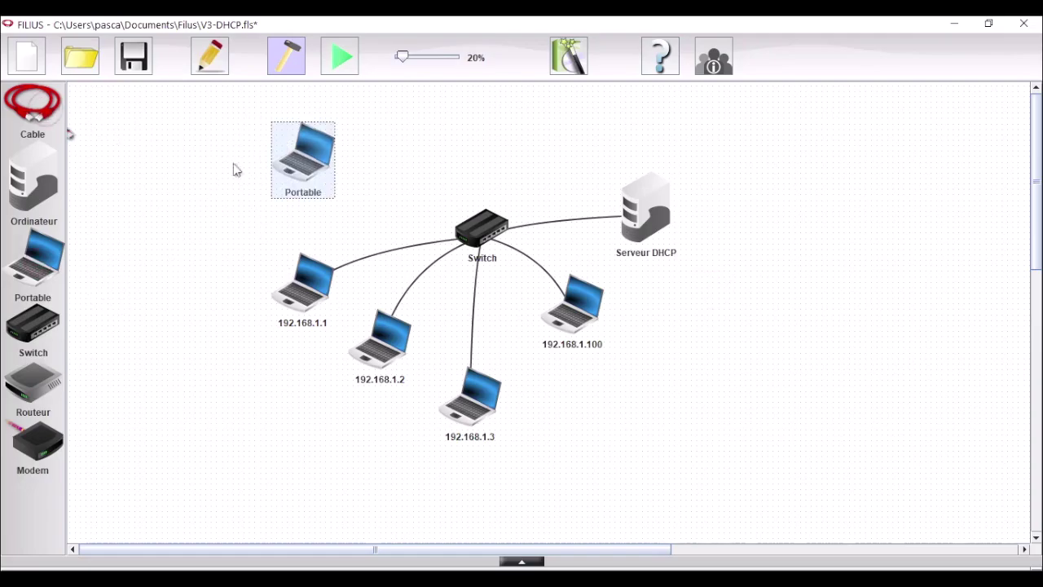
pyautogui.click(324, 171)
pyautogui.click(484, 230)
# Review the newly added laptop's address and mask settings and compare them with the server's DHCP service configuration
pyautogui.rightClick(287, 149)
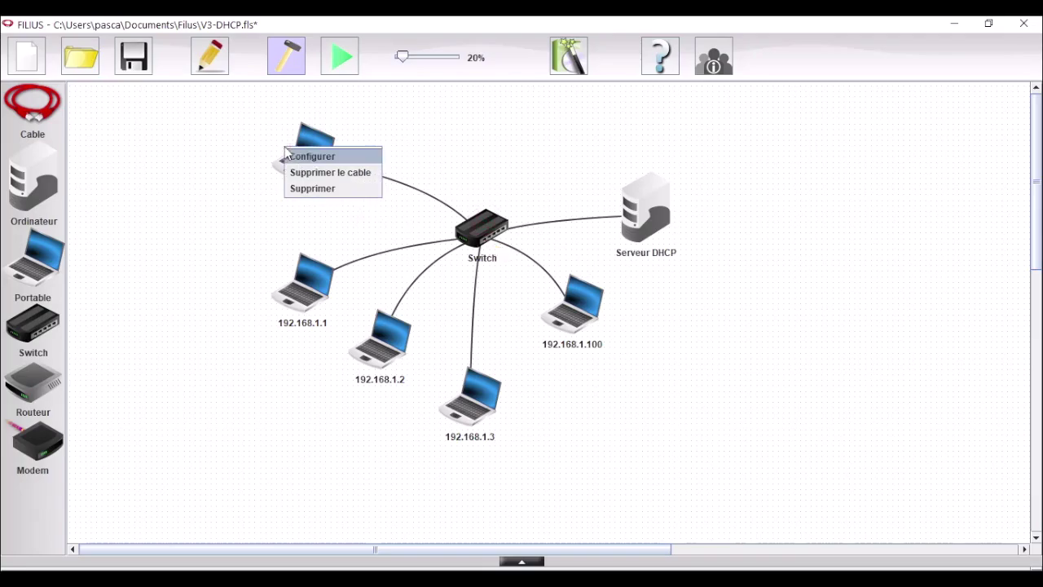
pyautogui.click(301, 156)
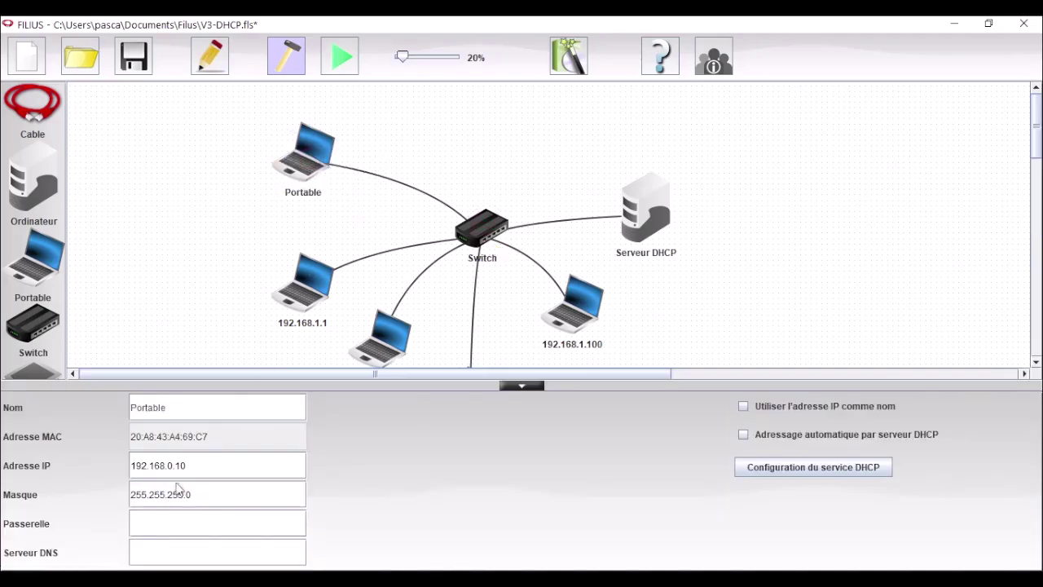
pyautogui.moveTo(195, 471); pyautogui.dragTo(149, 471)
pyautogui.moveTo(211, 502); pyautogui.dragTo(153, 492)
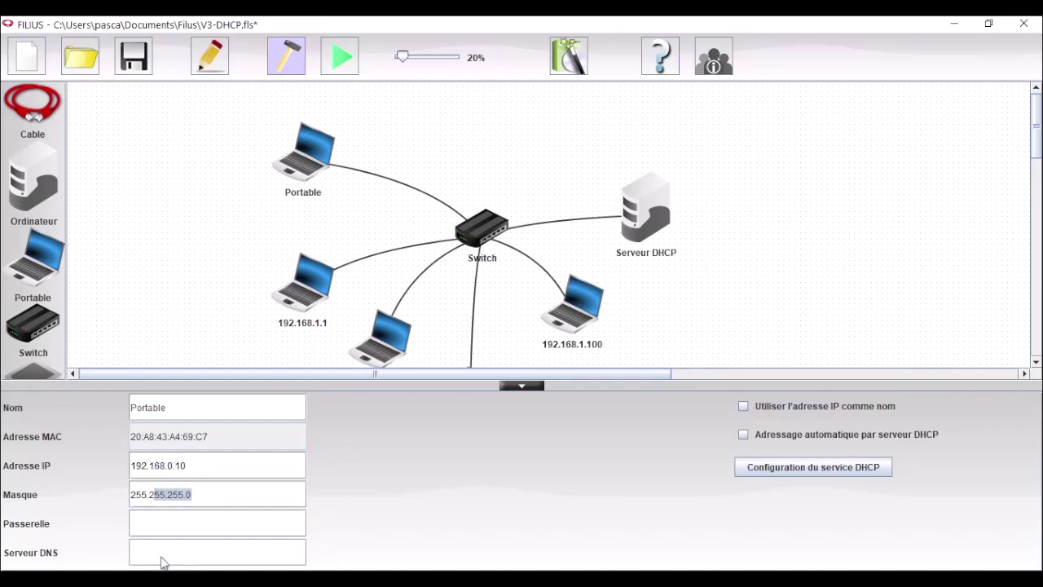
pyautogui.click(773, 298)
pyautogui.rightClick(645, 220)
pyautogui.click(672, 228)
pyautogui.click(744, 471)
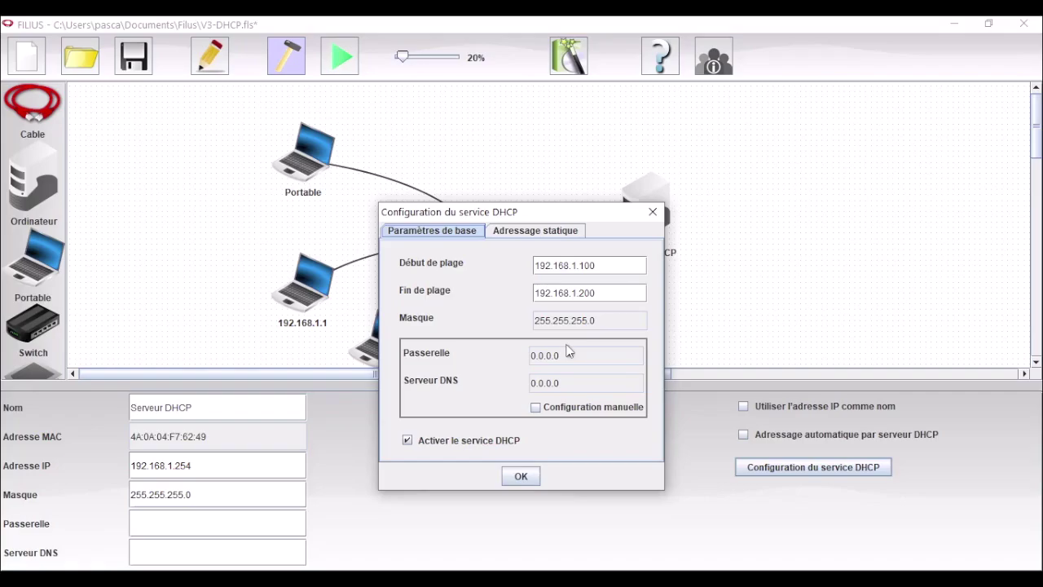
pyautogui.click(522, 476)
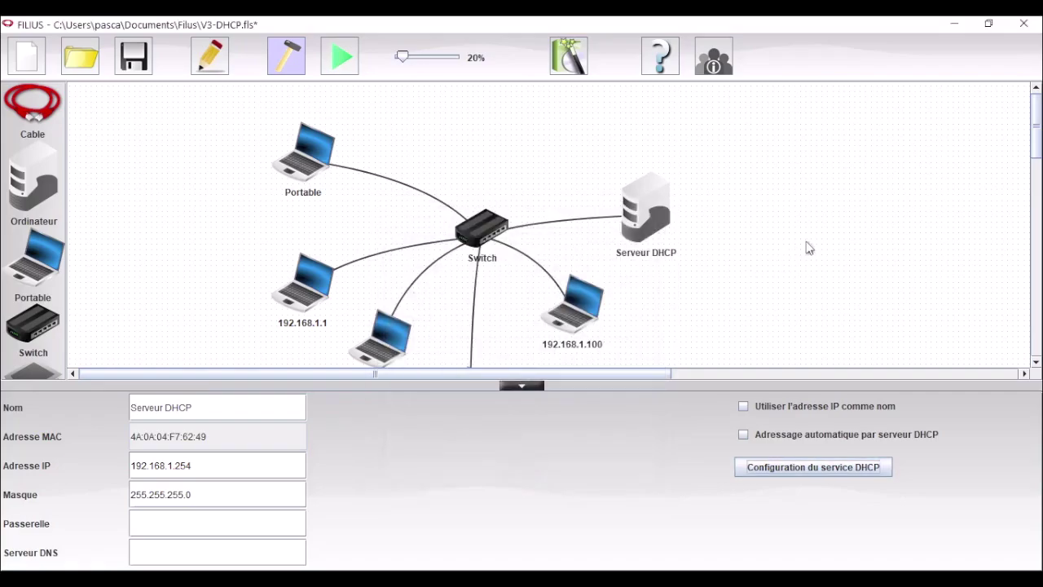